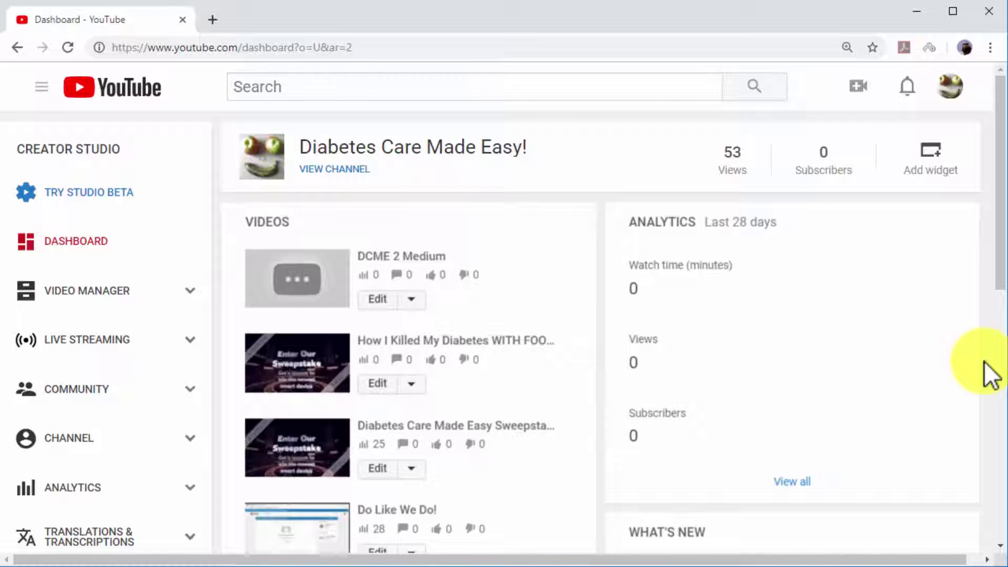
- Upload the DCME_2_Medium video from the Documents folder to YouTube
left_click(855, 89)
left_click(824, 151)
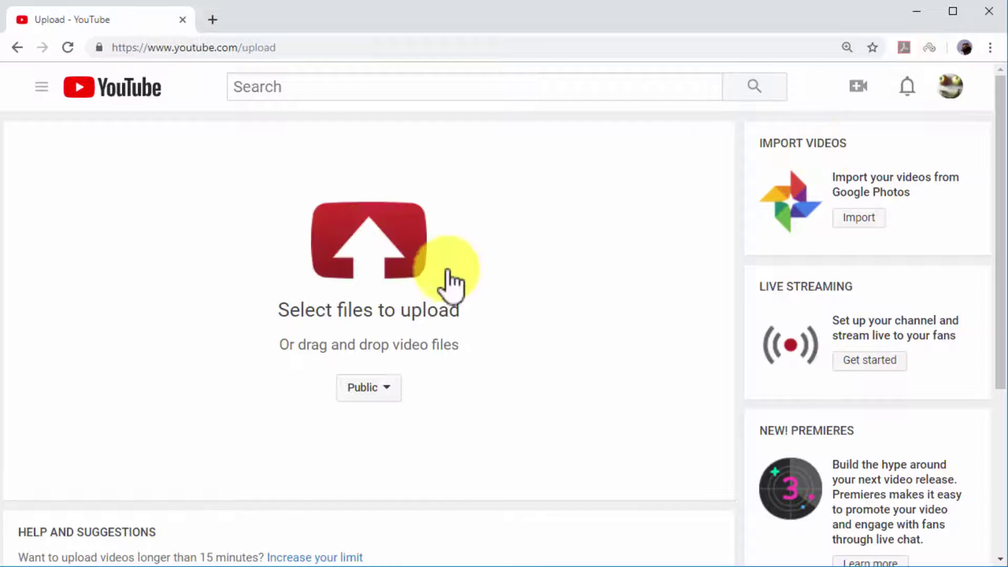
left_click(444, 270)
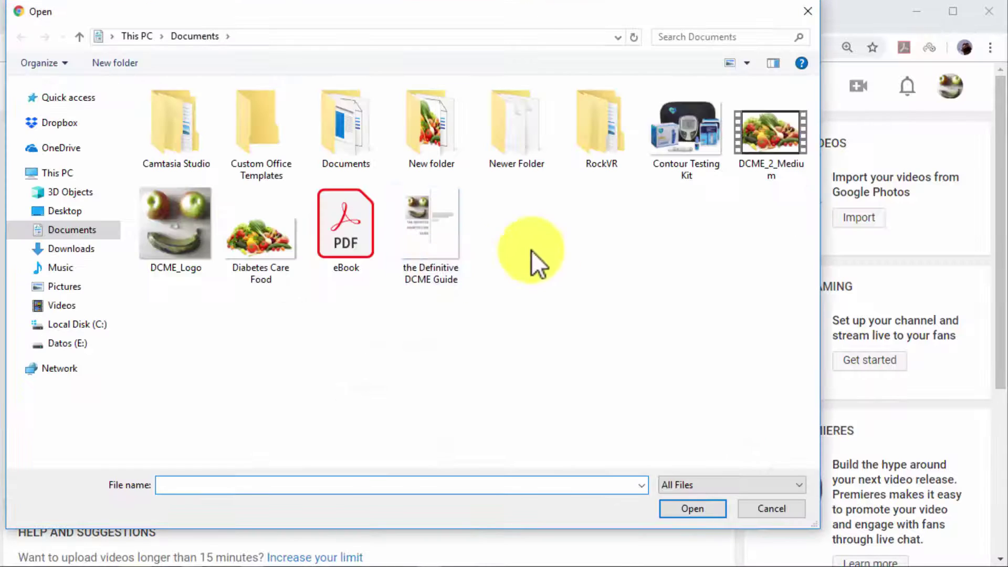
double_click(758, 148)
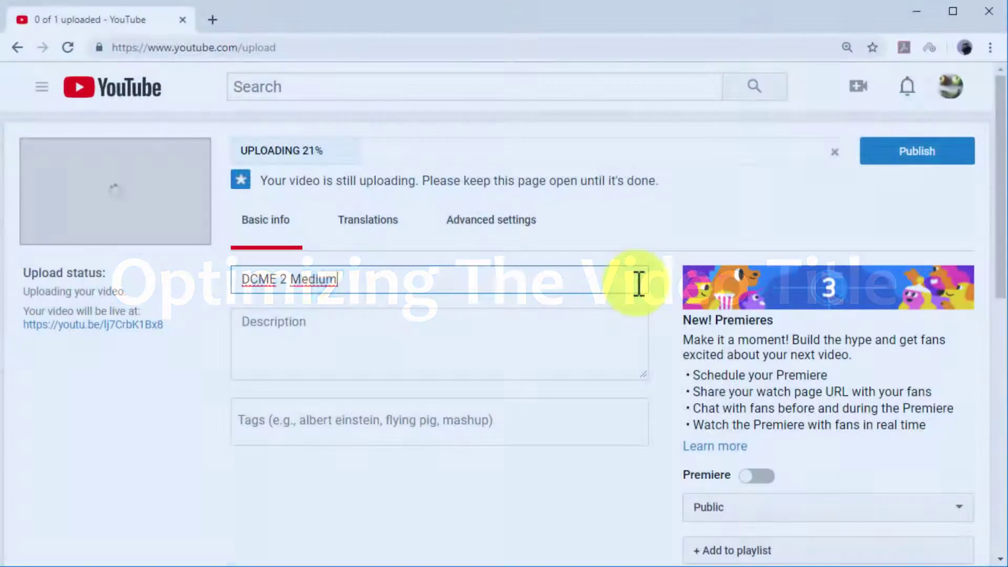
- Retitle the video 'How To Use The Best Diabetes Testing Kit - Diabetes Care Tips - Tutorial'
key("BackSpace")
key("BackSpace")
key("BackSpace")
key("BackSpace")
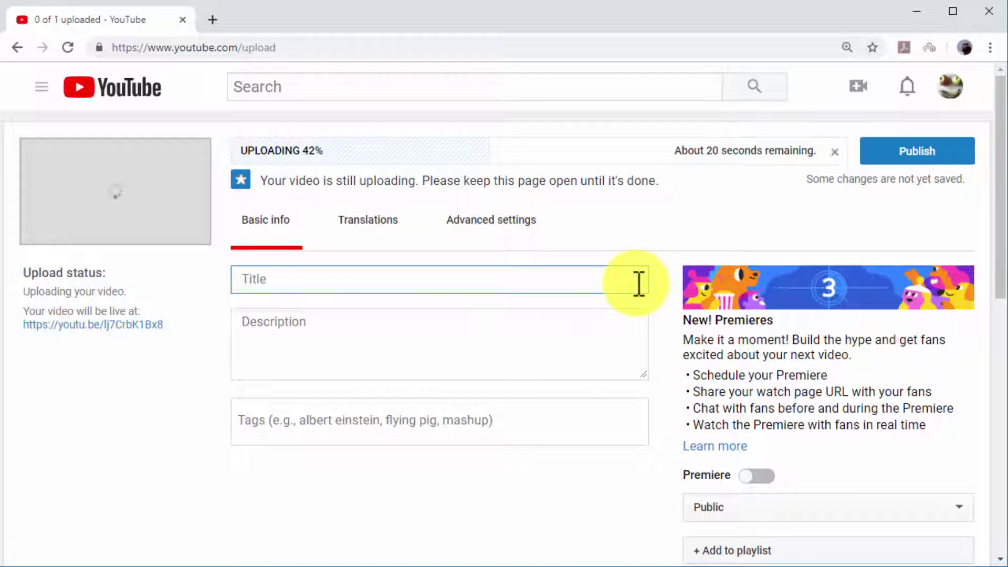
type("Ho")
type("w To Use ")
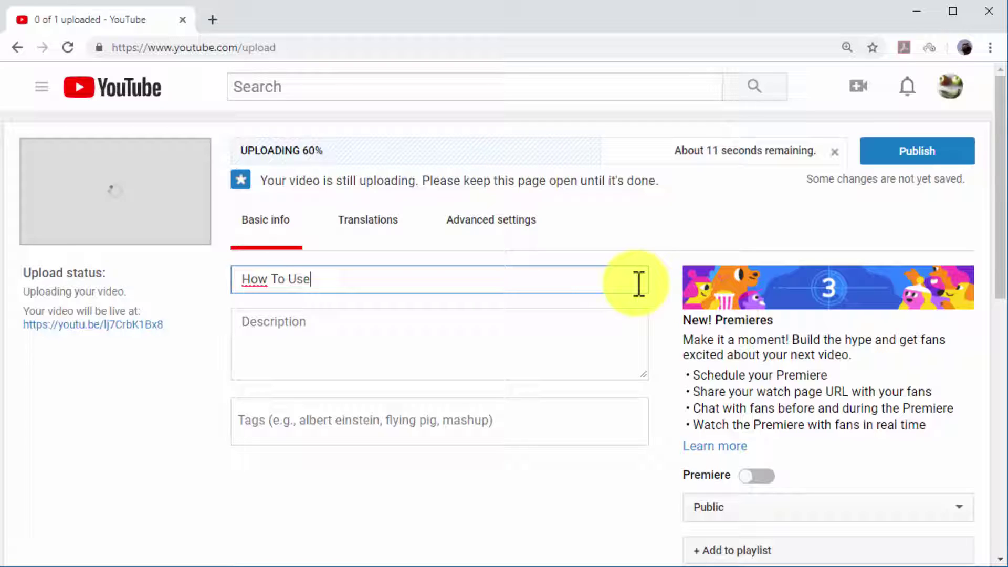
type("The Best ")
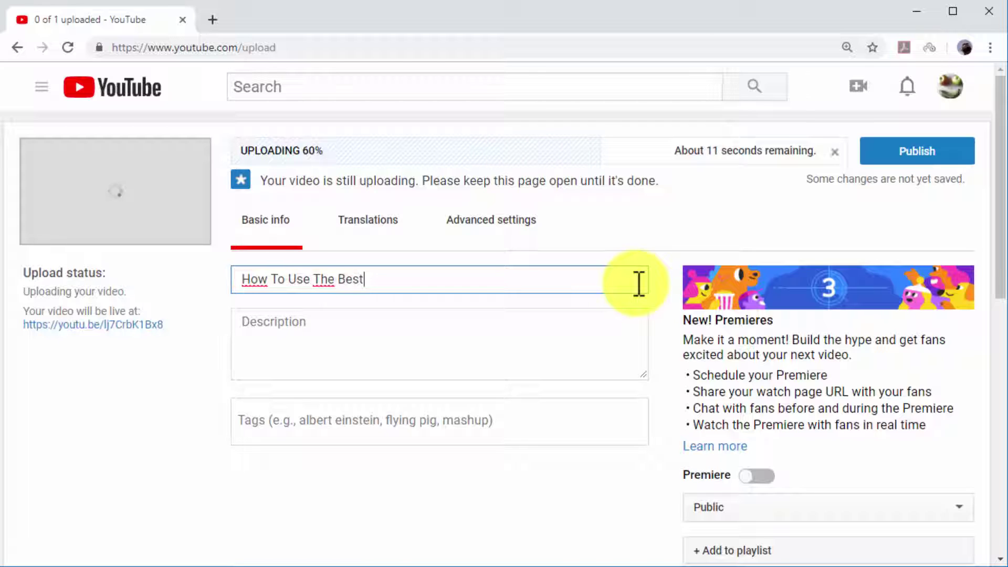
type("Dia")
type("betes Tes")
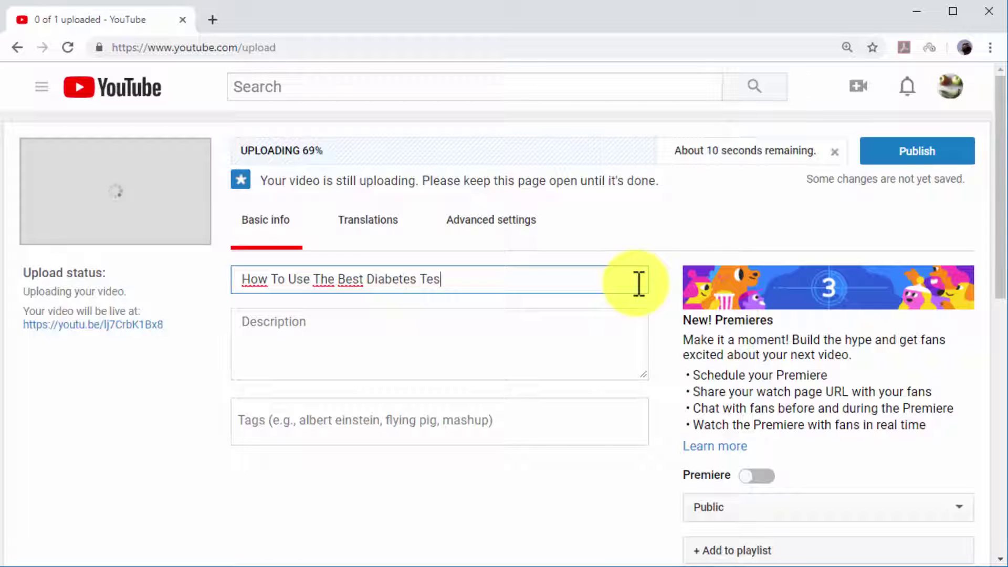
type("ting Kit")
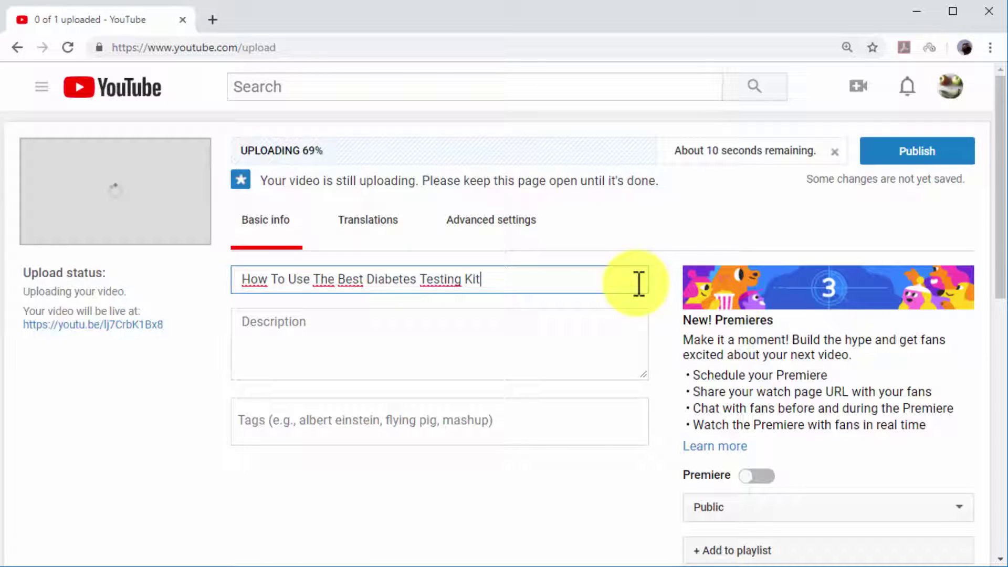
type(" - ")
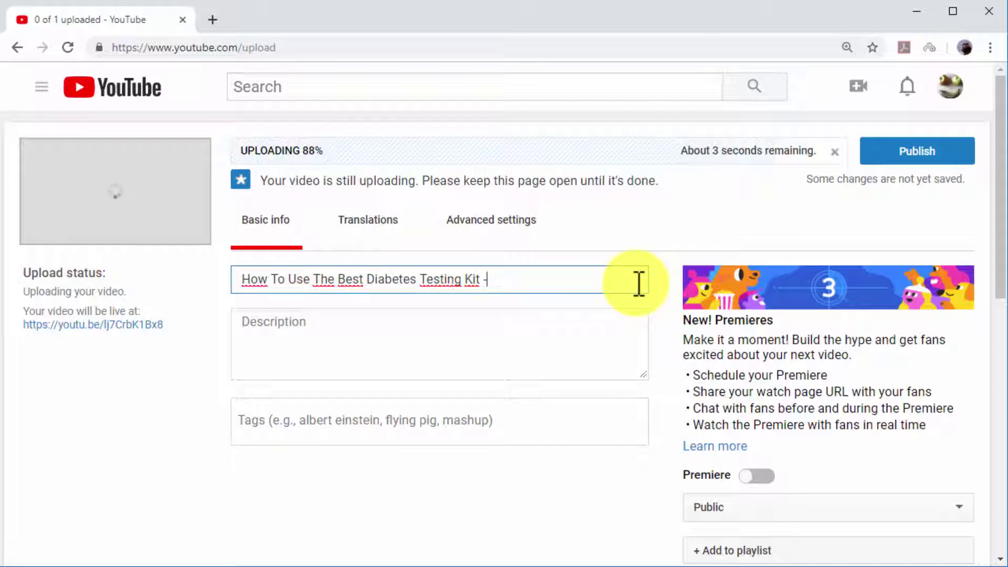
type("Diabete")
type("s Care")
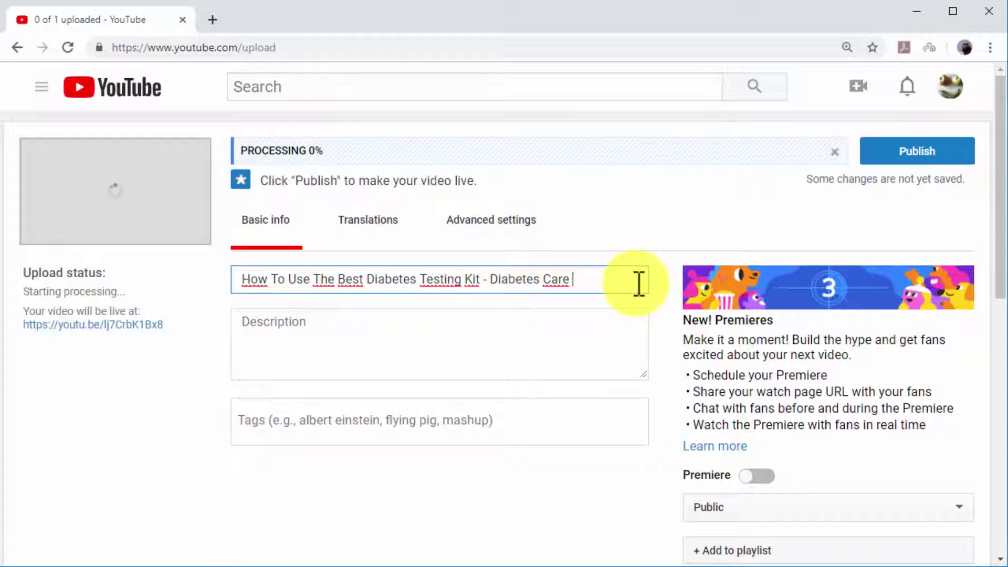
type("Tips ")
type("- ")
type("Tuto")
type("ria")
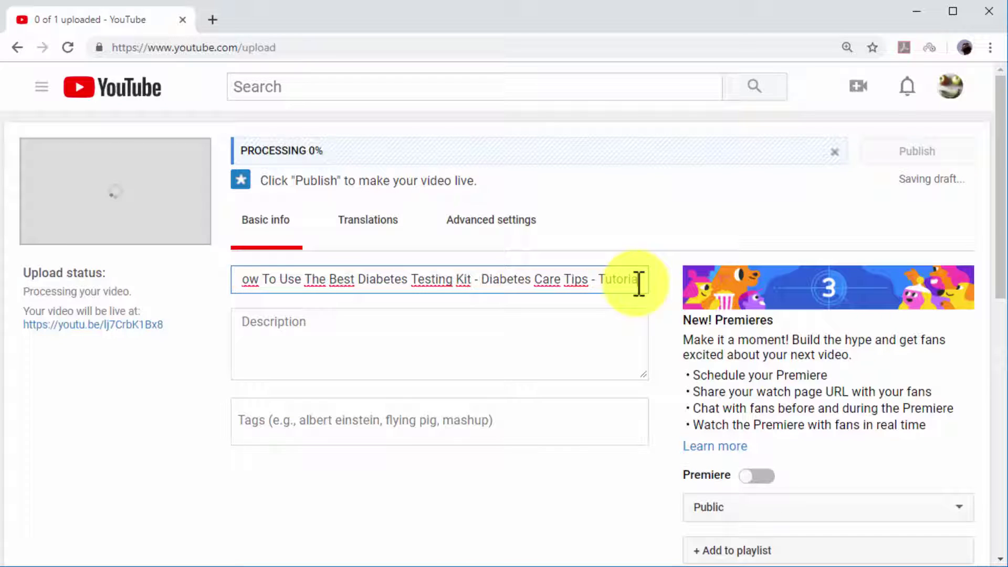
type("l")
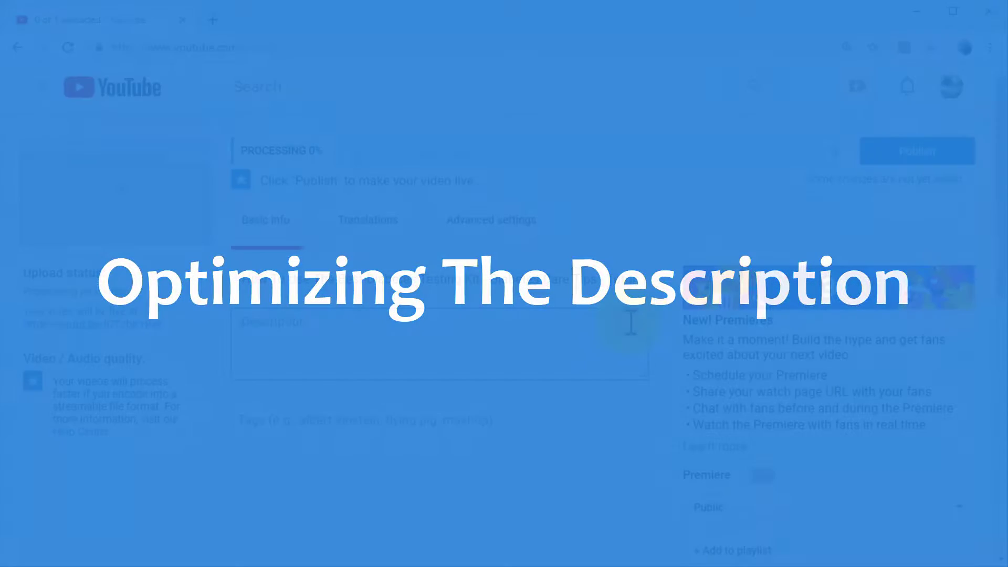
- Write a 'Visit Us: diabetescaremadeeasy.com' description line followed by the pasted testing-kit paragraph
type("Visit")
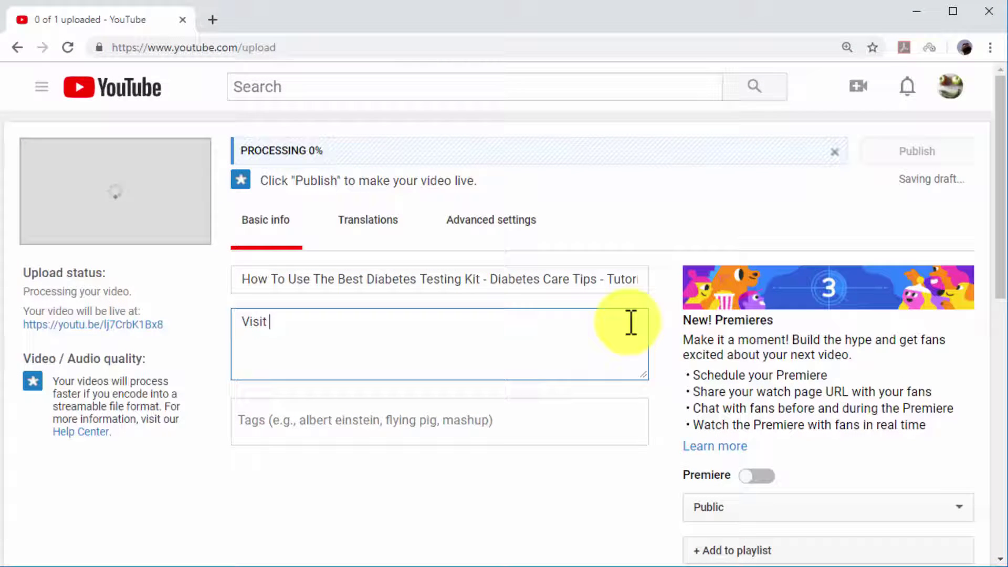
type(" Us: ")
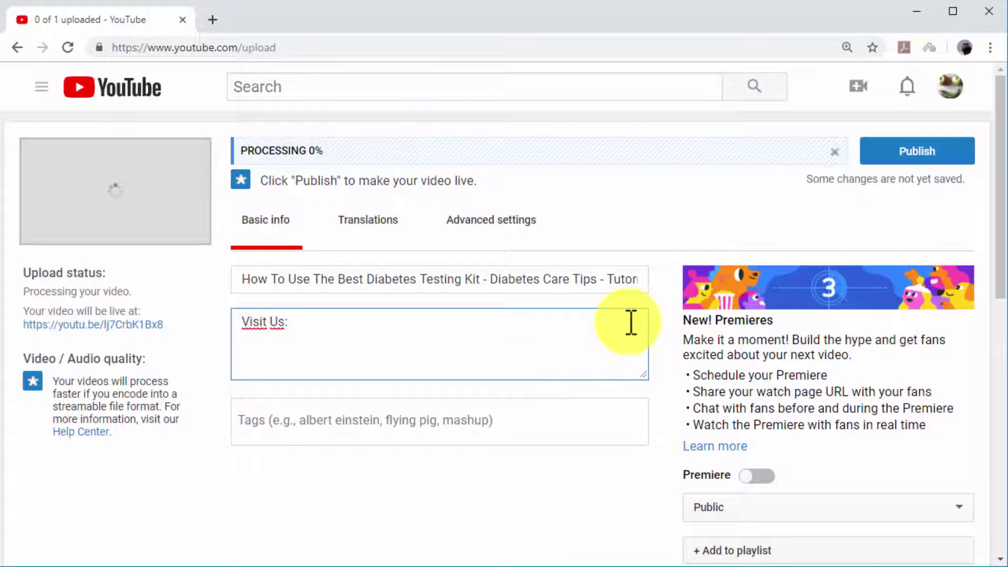
type("diabetesca")
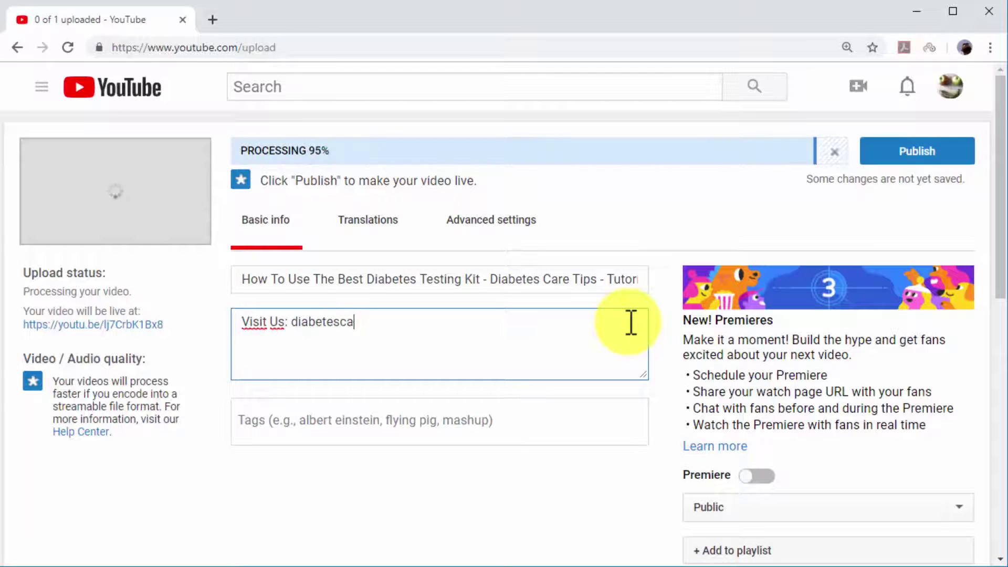
type("remadeeasy")
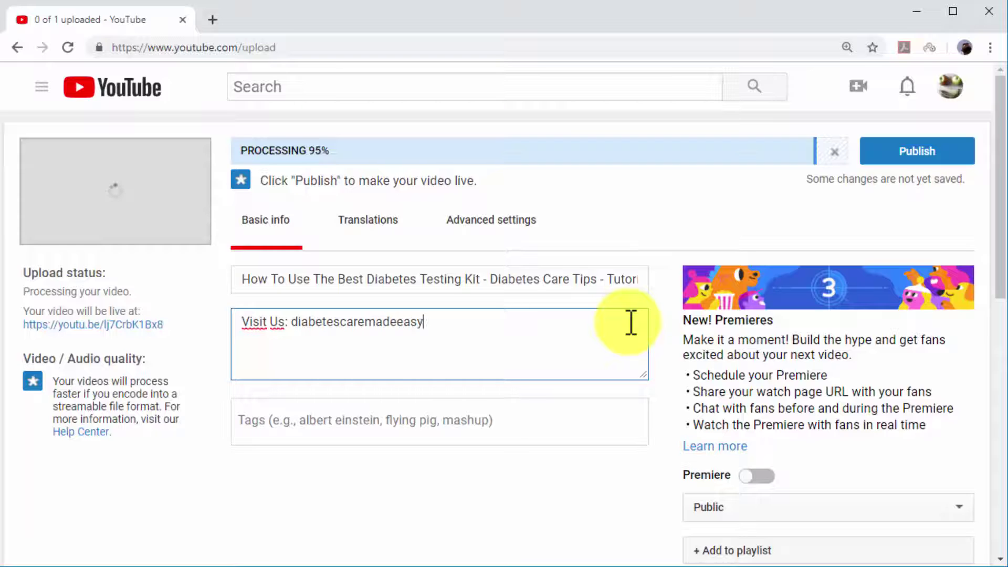
type(".com")
key("Return")
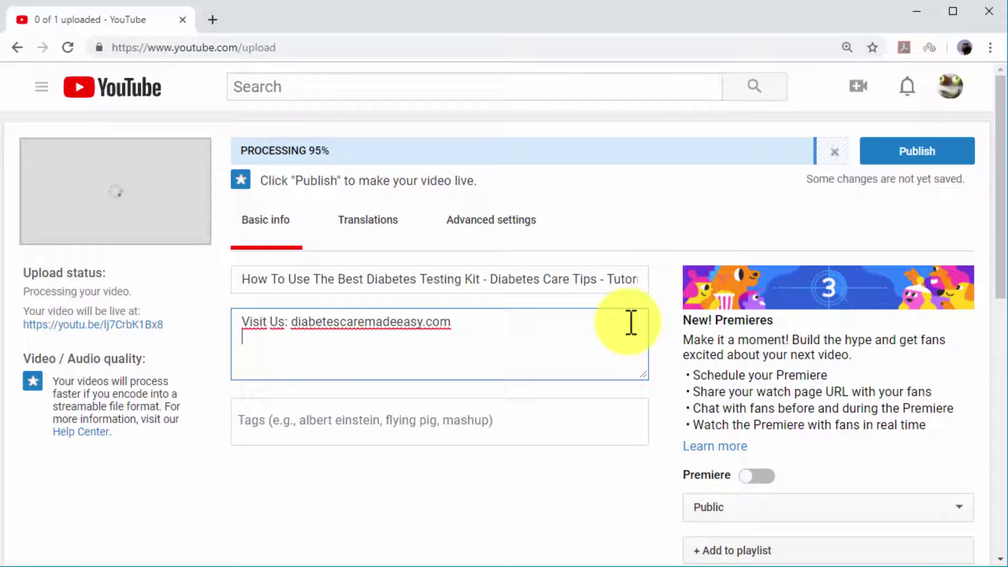
key("Return")
key("ctrl+v")
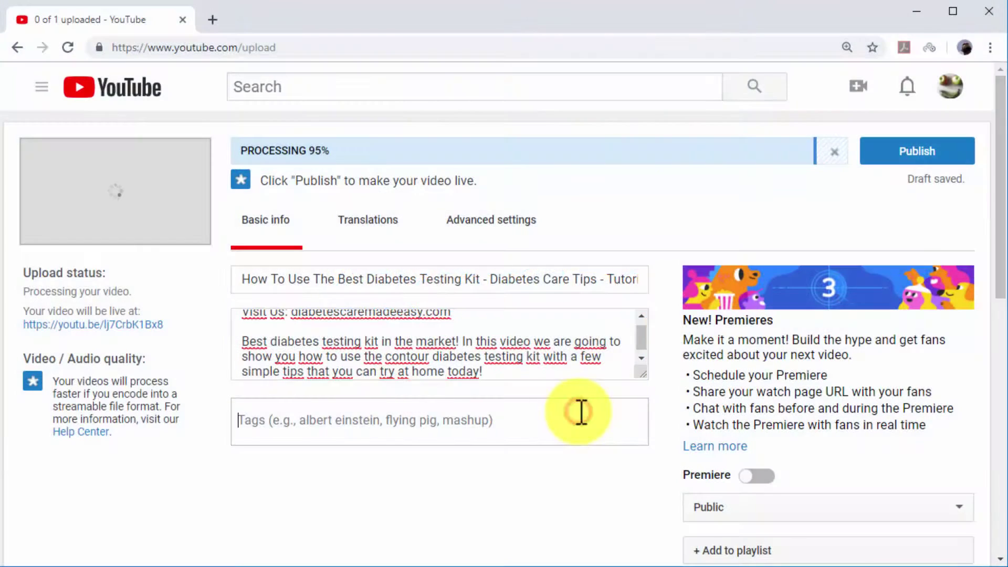
- Enter the tags Diabetes Tips, Diabetes Testing Kits and Type 2 Diabetes
type("Diabetes T")
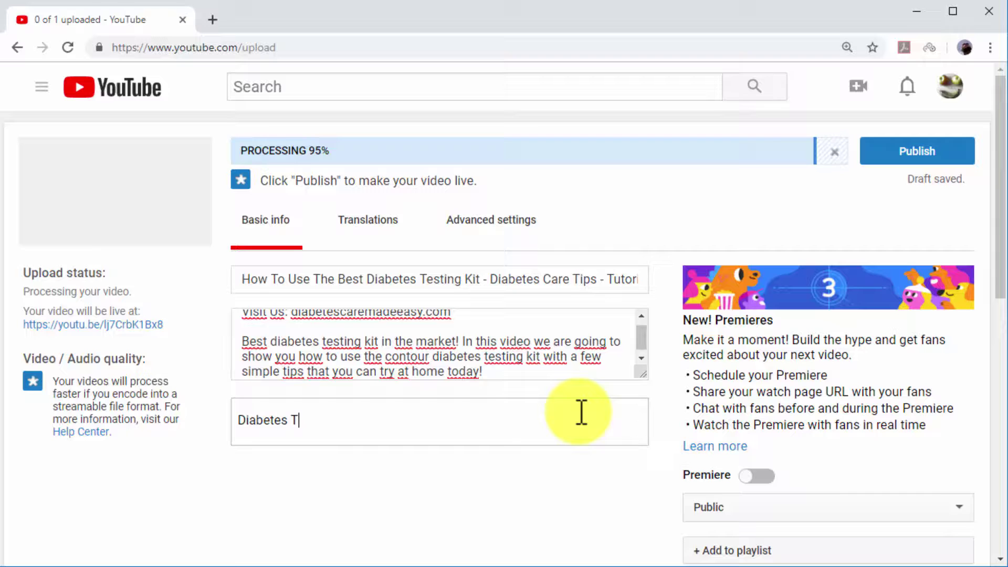
type("ips,")
type("Diab")
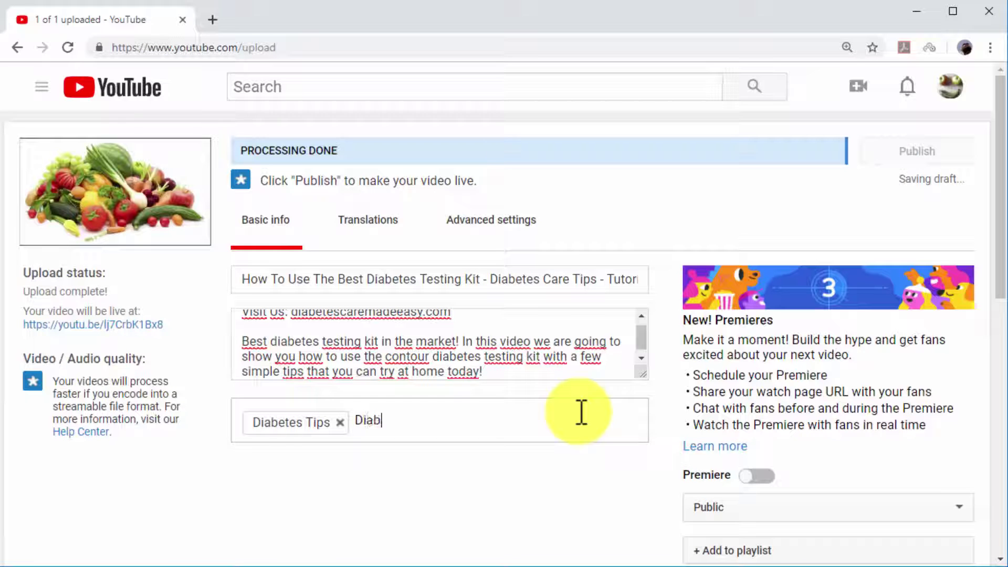
type("etes Testin")
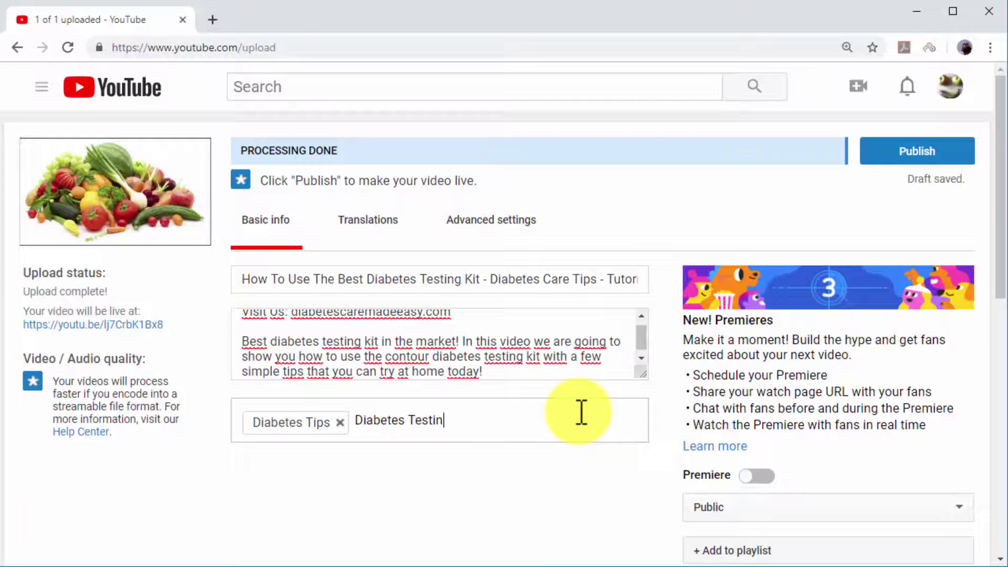
type("g Kits,")
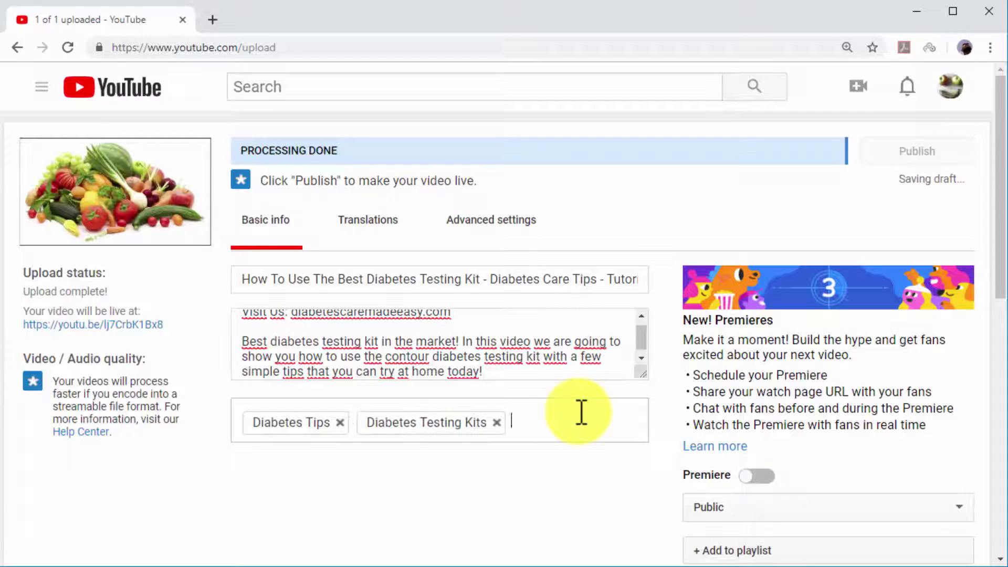
type("Type 2")
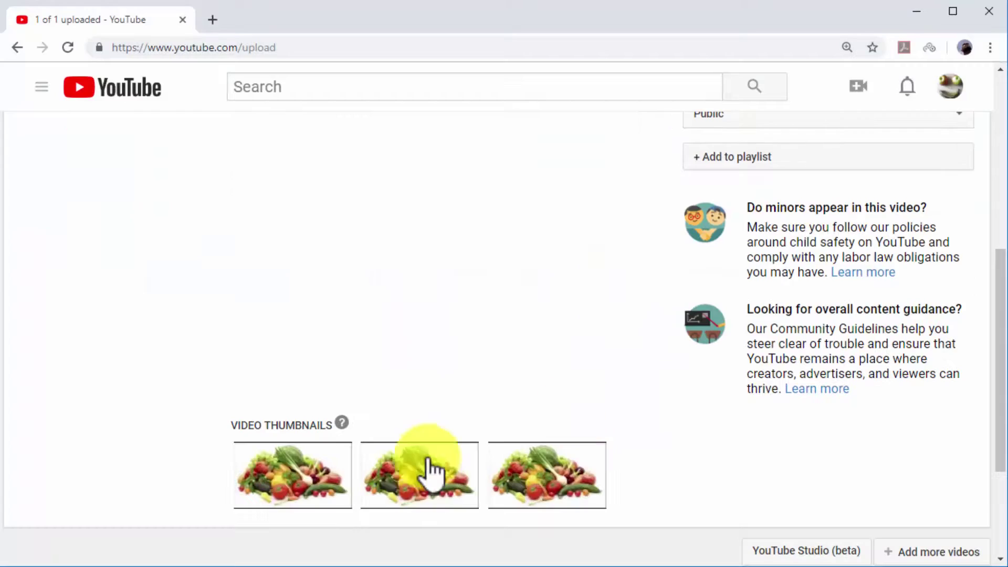
- Use the middle frame as thumbnail, publish the video, then return to its editing page
left_click(428, 462)
scroll(656, 300, "up", 6)
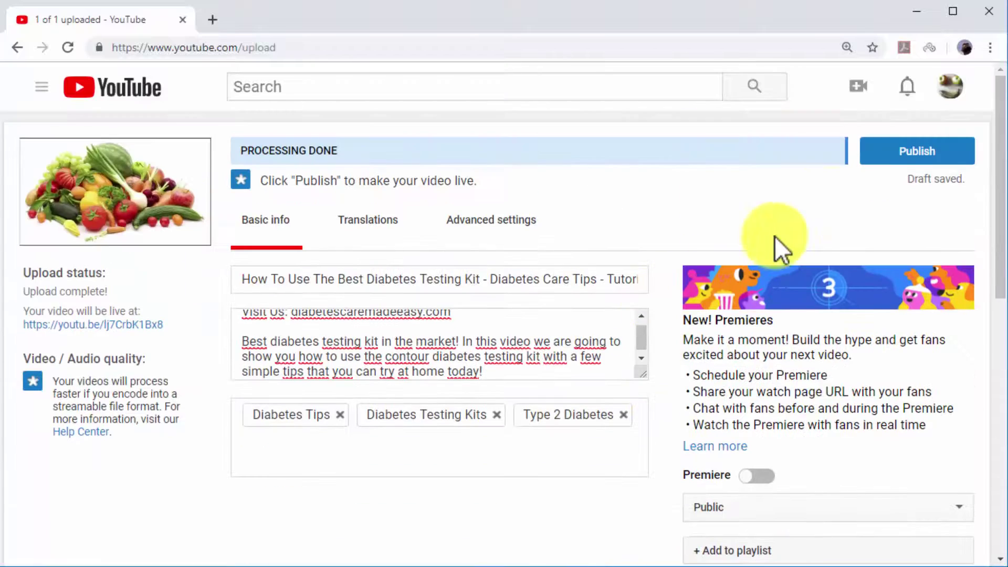
left_click(906, 157)
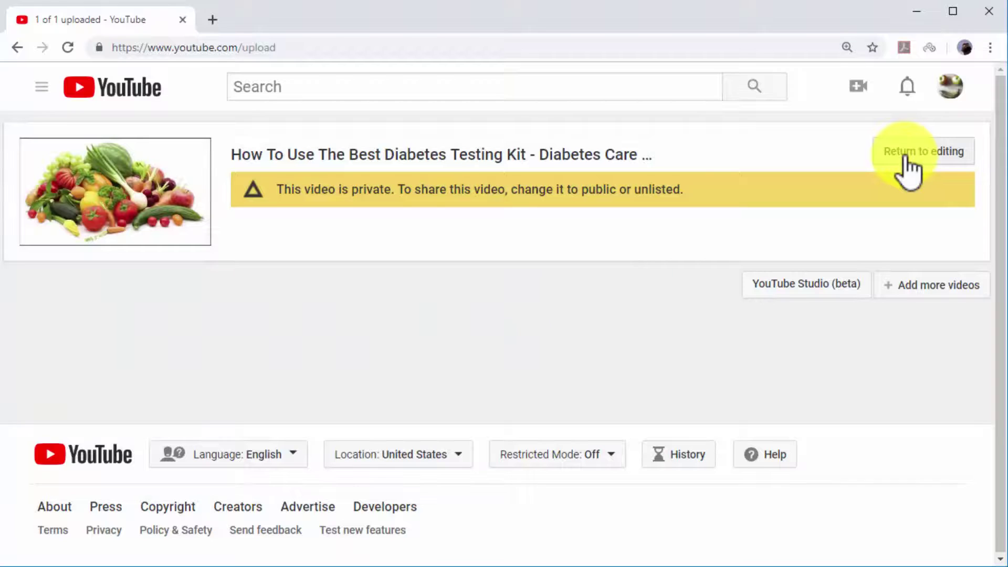
left_click(905, 157)
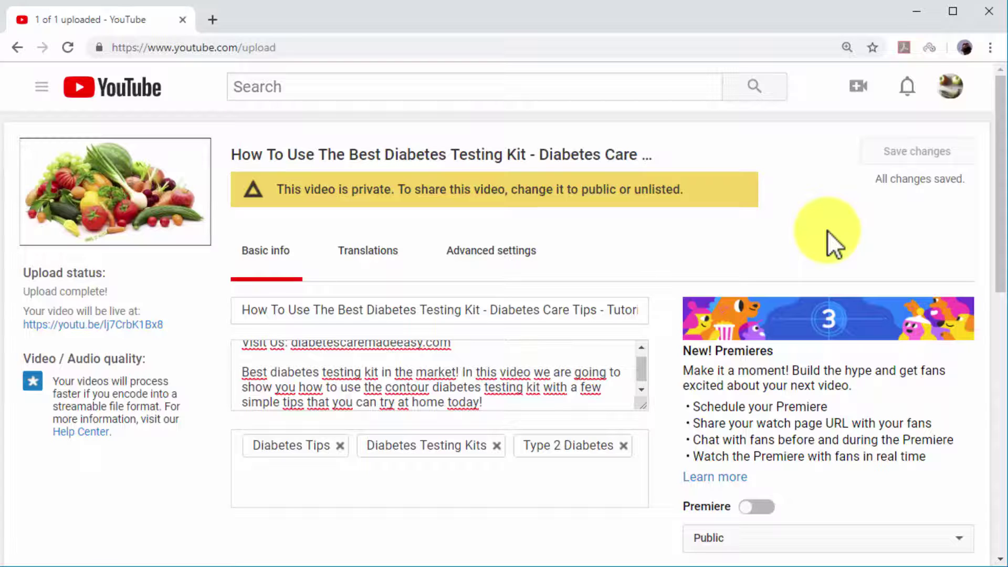
- Search YouTube for 'best diabetes testing kit' and locate the new tutorial in the results
left_click(686, 94)
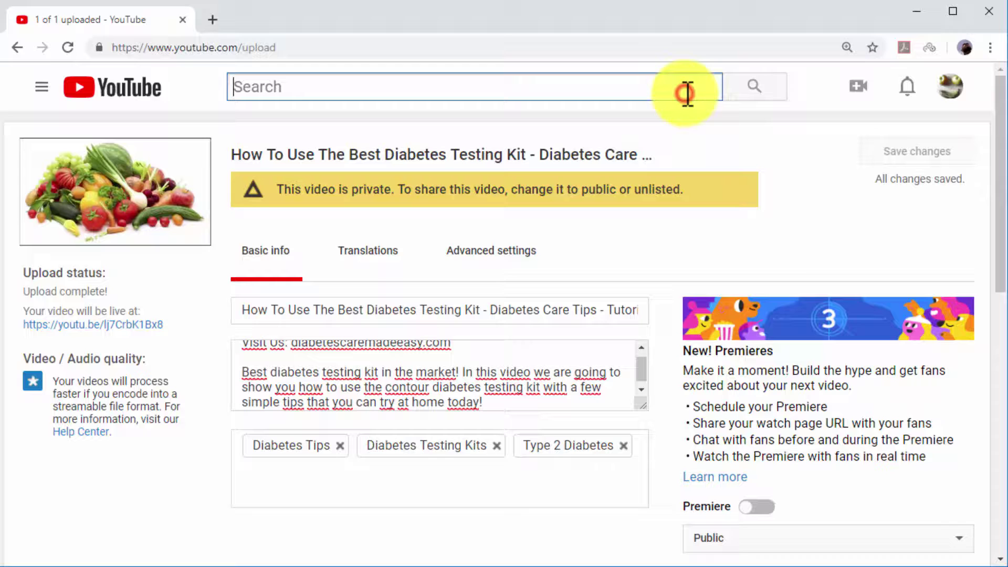
type("di")
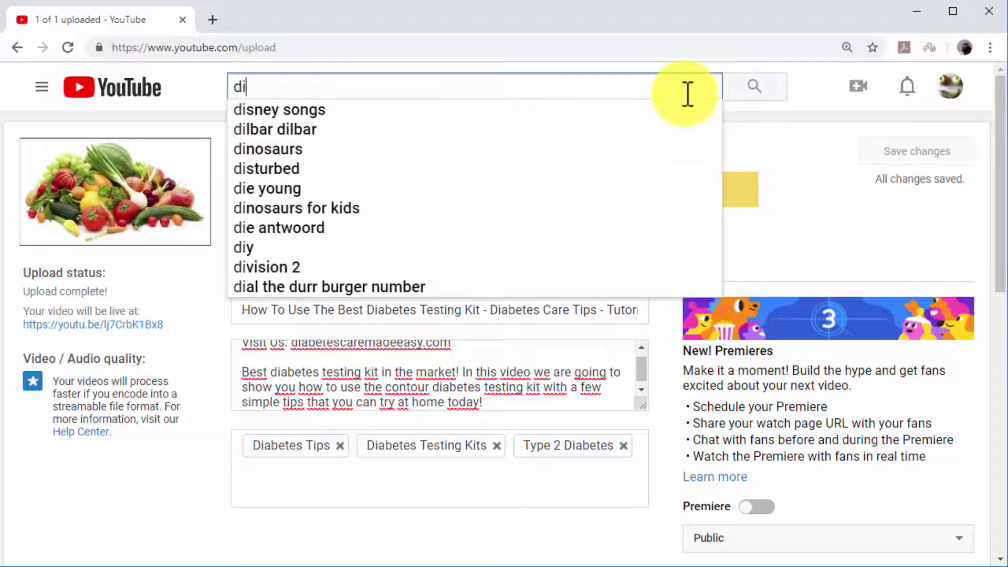
type("abet")
key("BackSpace")
key("BackSpace")
key("BackSpace")
key("BackSpace")
key("BackSpace")
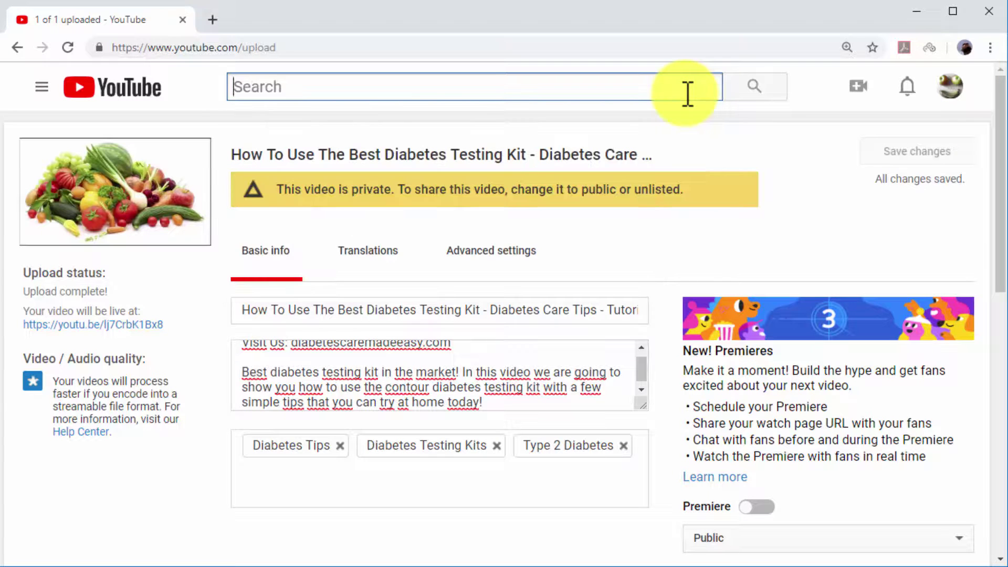
type("best diabetes test")
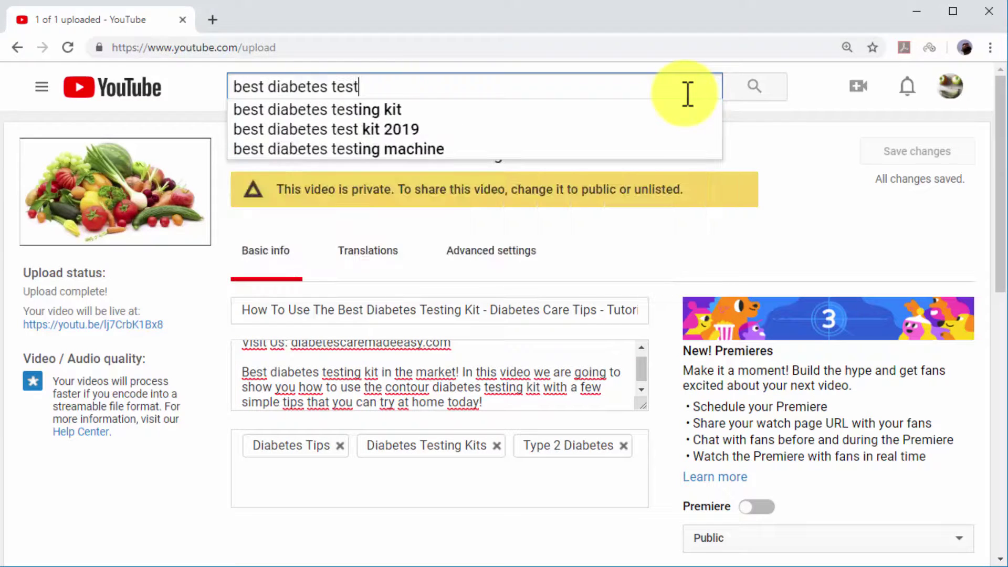
type("ing kit")
key("Return")
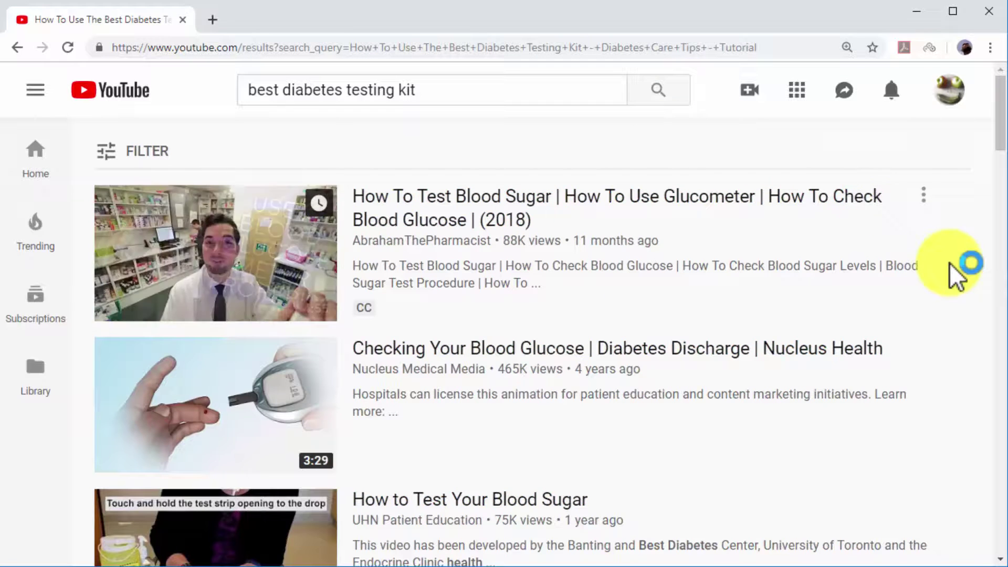
scroll(949, 262, "down", 1)
scroll(950, 262, "down", 4)
scroll(950, 263, "down", 3)
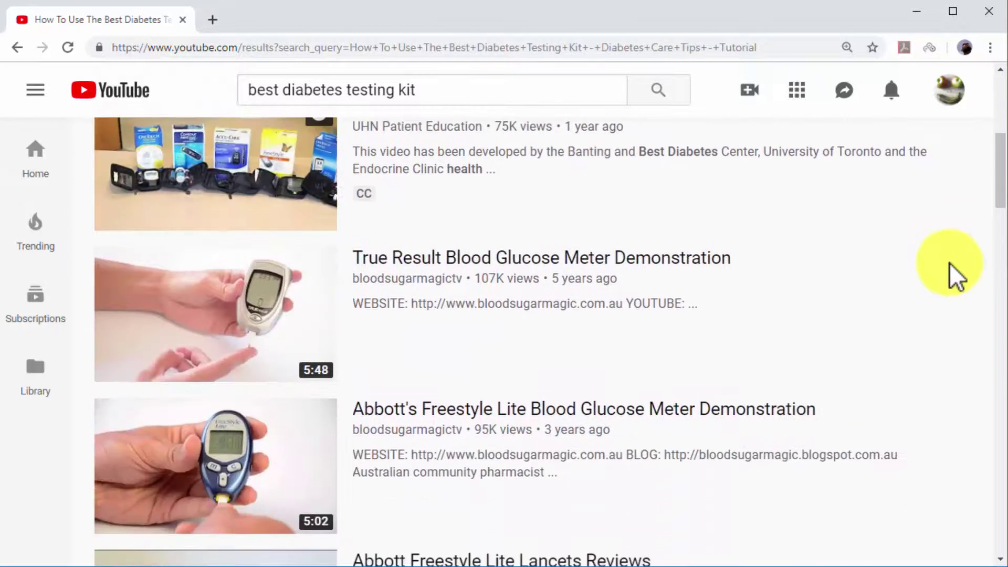
scroll(949, 263, "down", 2)
scroll(950, 262, "down", 2)
scroll(950, 263, "down", 2)
scroll(949, 262, "down", 1)
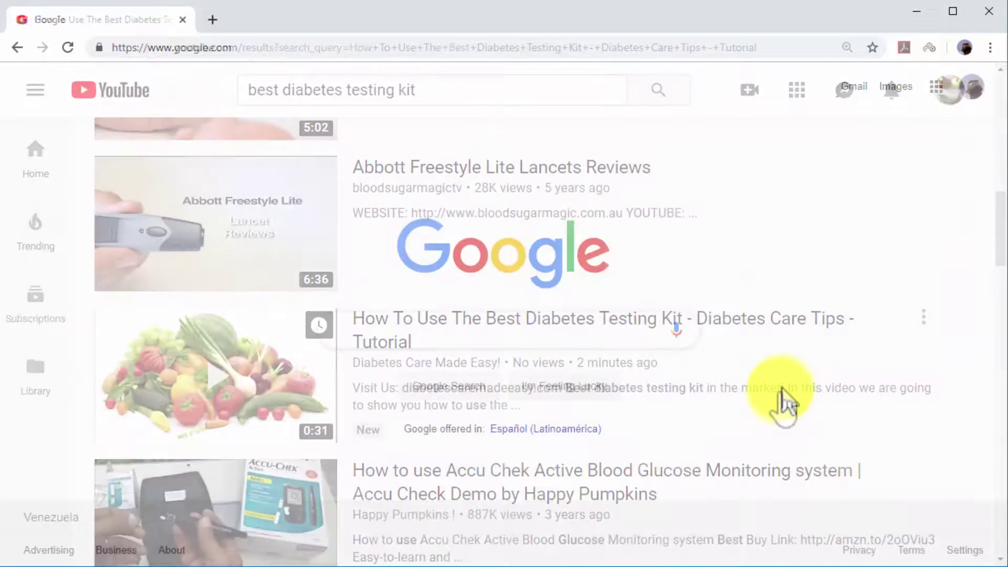
- Google 'best diabetes testing kit' and find the tutorial in the Videos carousel
type("best diabetes")
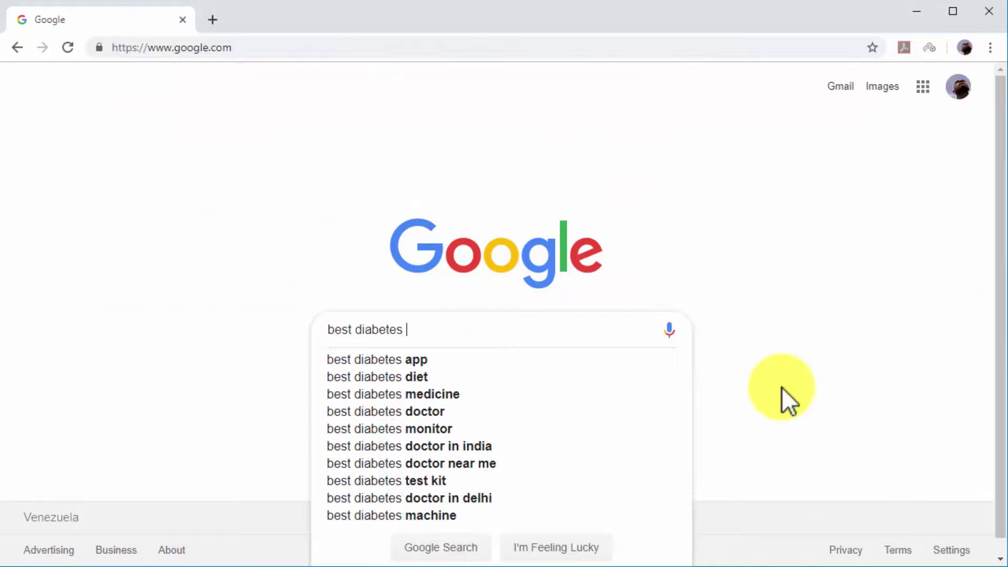
type(" testing kit")
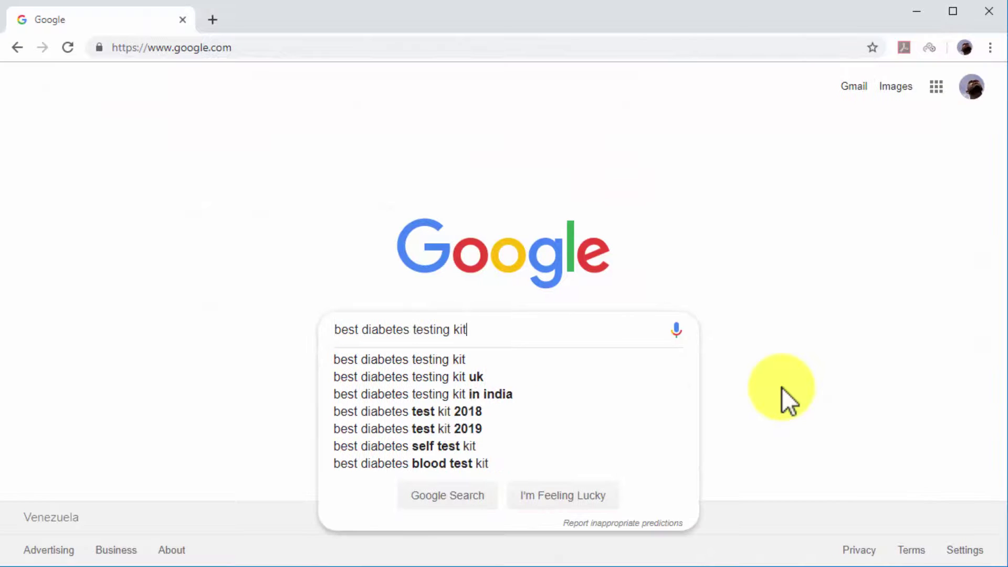
key("Return")
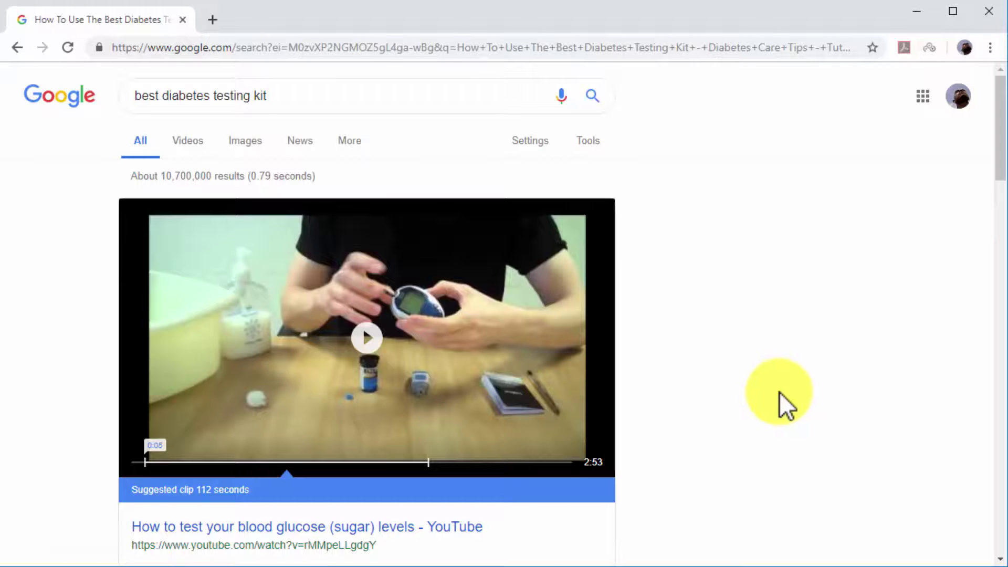
scroll(779, 391, "down", 2)
scroll(779, 392, "down", 3)
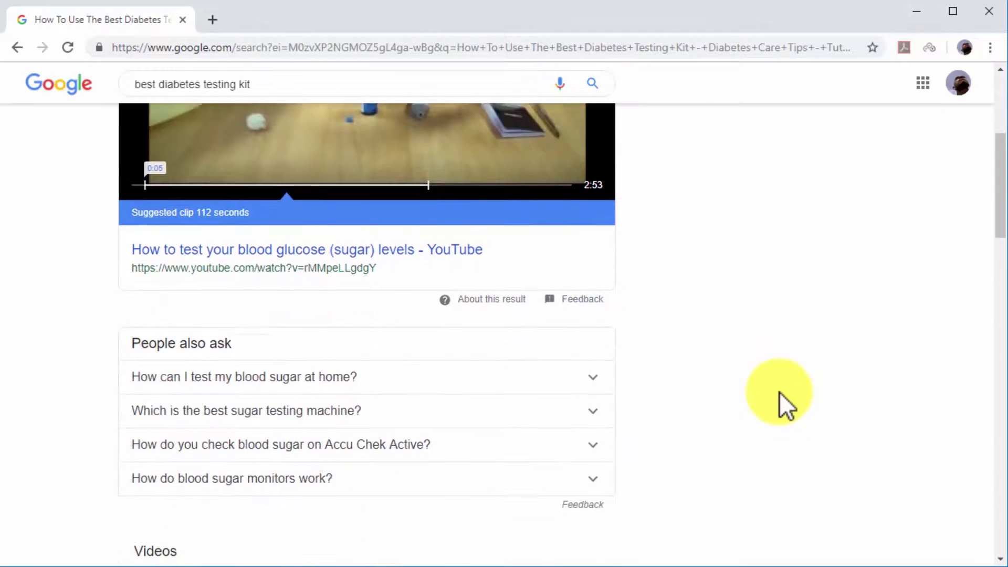
scroll(779, 392, "down", 2)
scroll(779, 391, "down", 2)
scroll(779, 392, "down", 2)
scroll(780, 392, "down", 1)
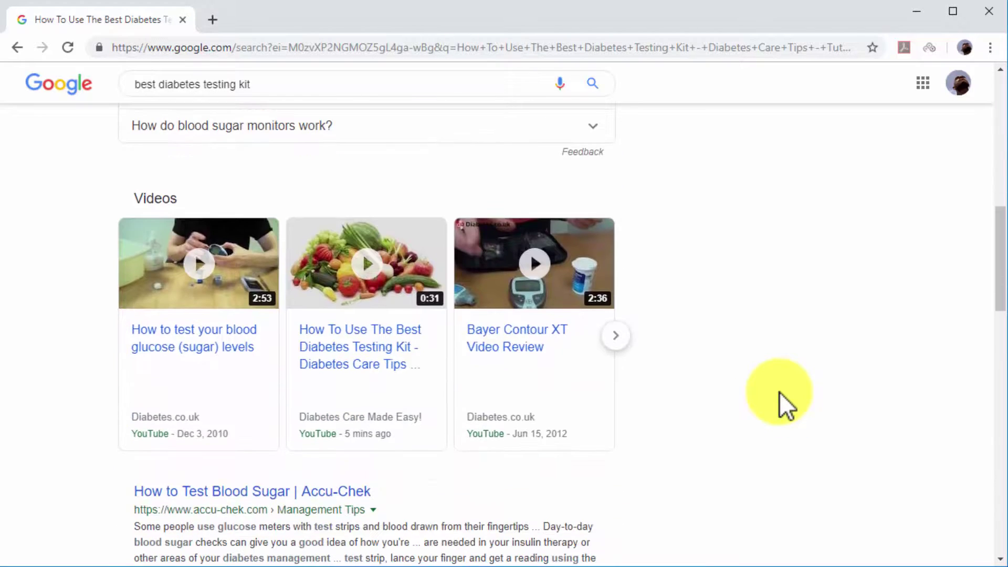